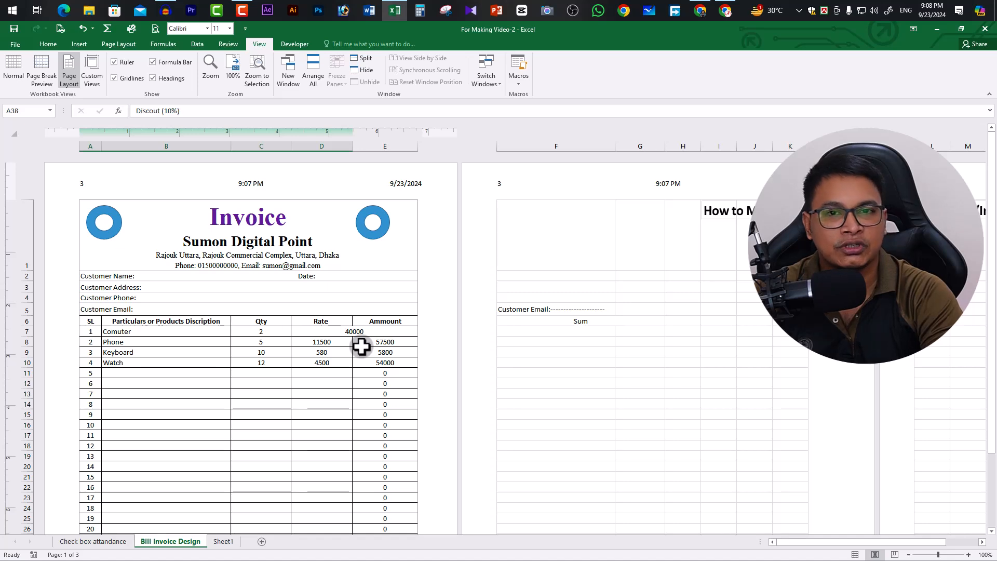
Switch the Bill Invoice Design sheet to Normal view.
click(13, 67)
scroll(368, 359, up, 2)
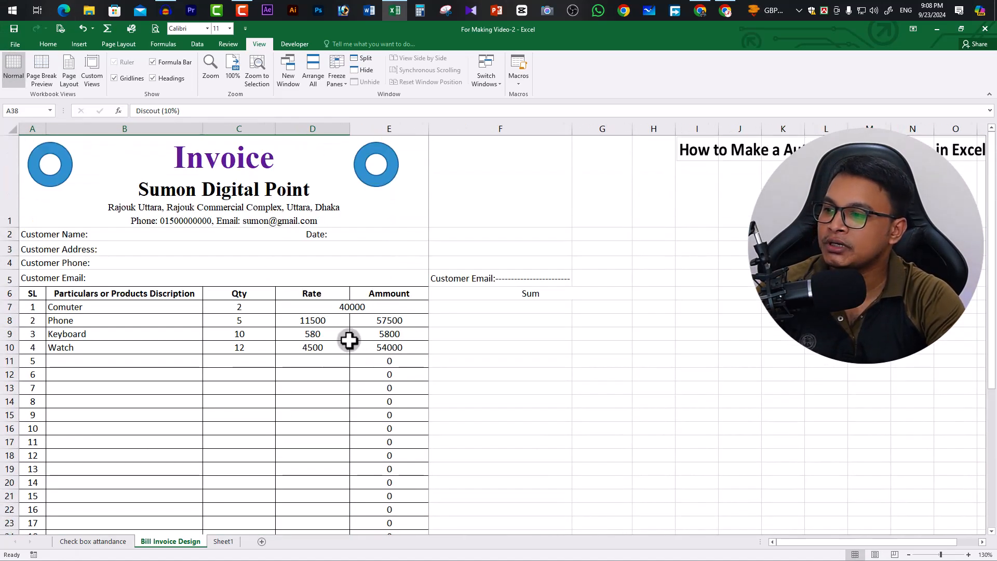
click(312, 428)
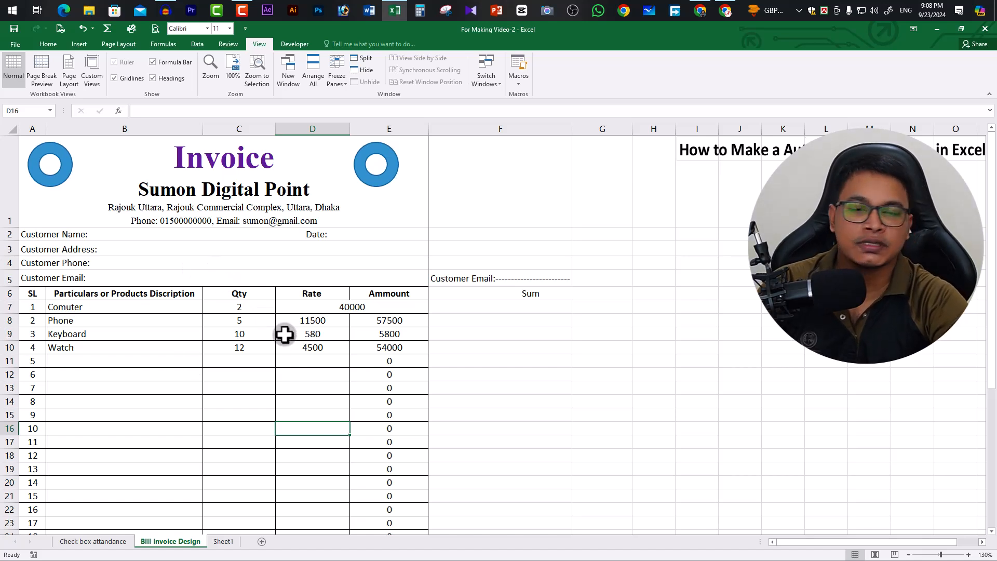
scroll(289, 298, down, 2)
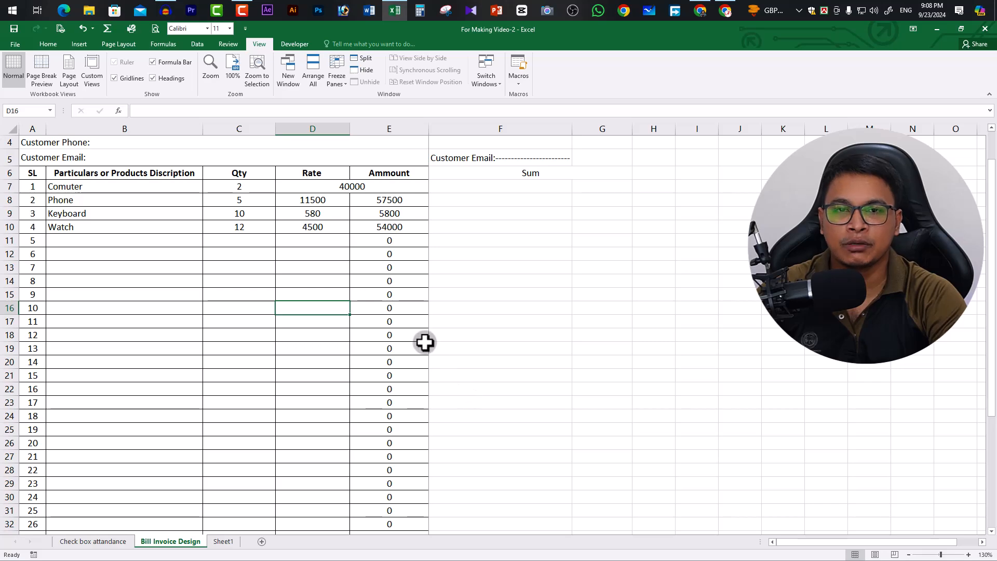
Switch the Bill Invoice Design sheet to Page Layout view to show its header area.
click(58, 45)
click(258, 46)
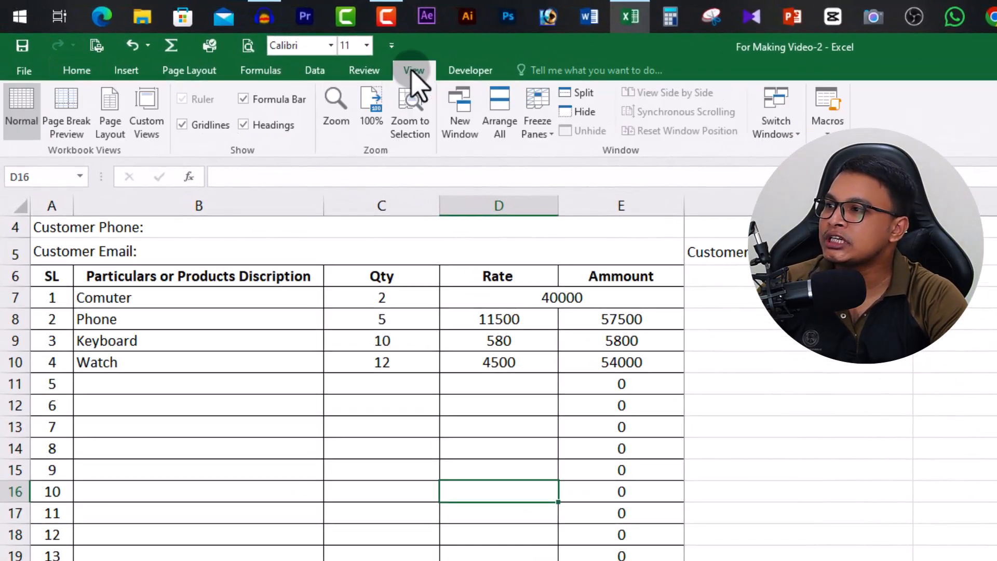
click(110, 111)
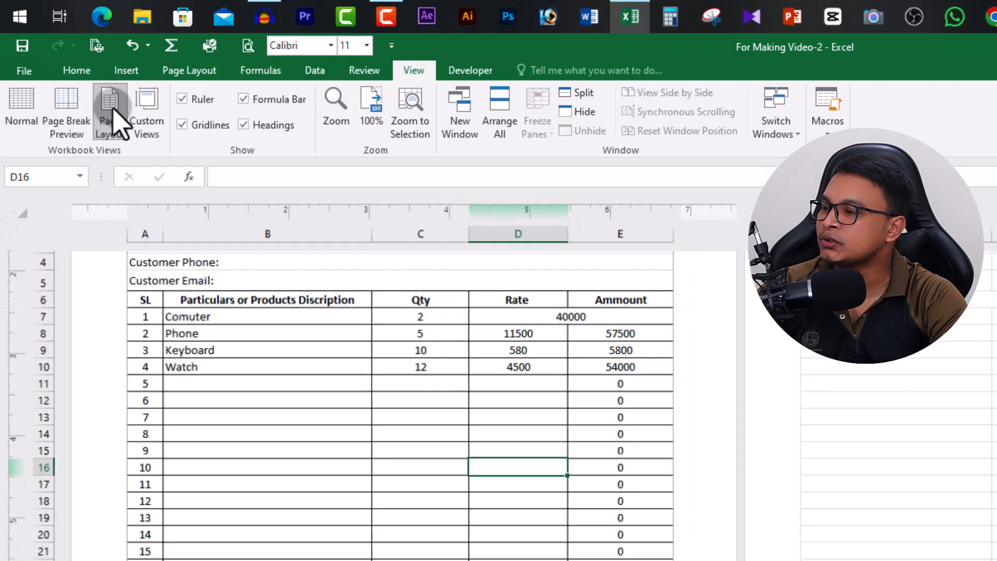
scroll(578, 393, up, 5)
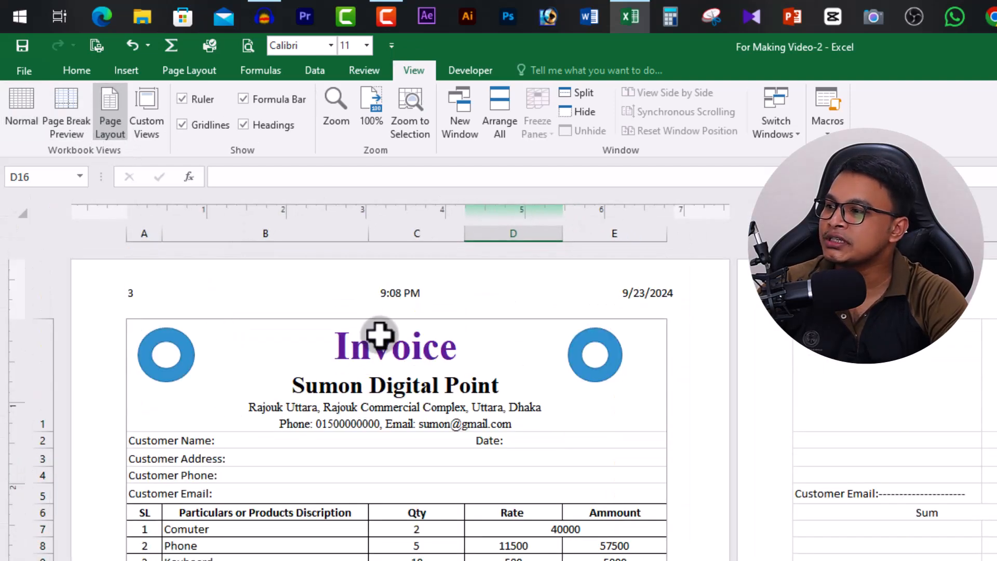
Clear the existing page count, time and date from the three header sections of the invoice page.
click(191, 298)
click(203, 296)
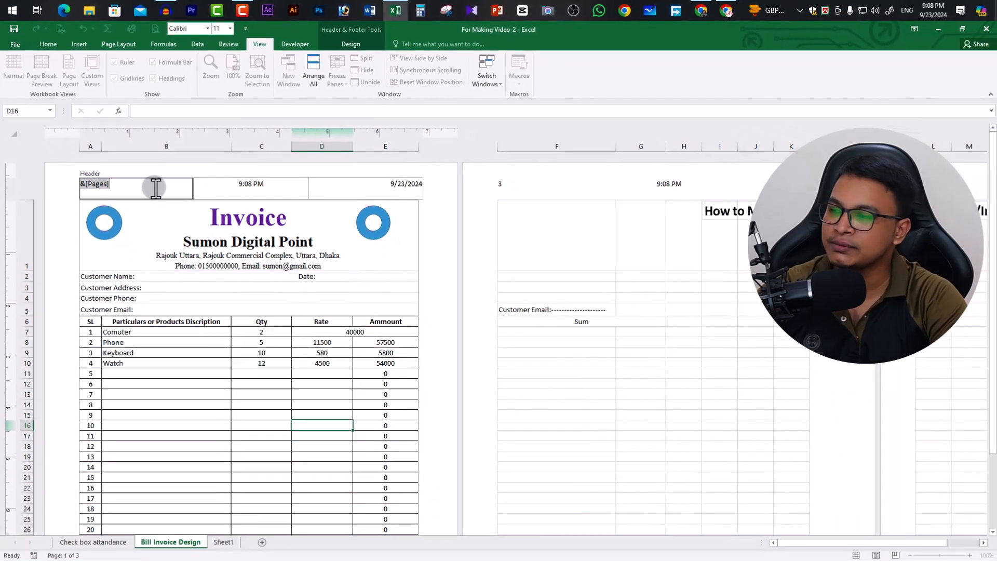
key(Delete)
click(258, 189)
key(Delete)
click(390, 190)
key(Delete)
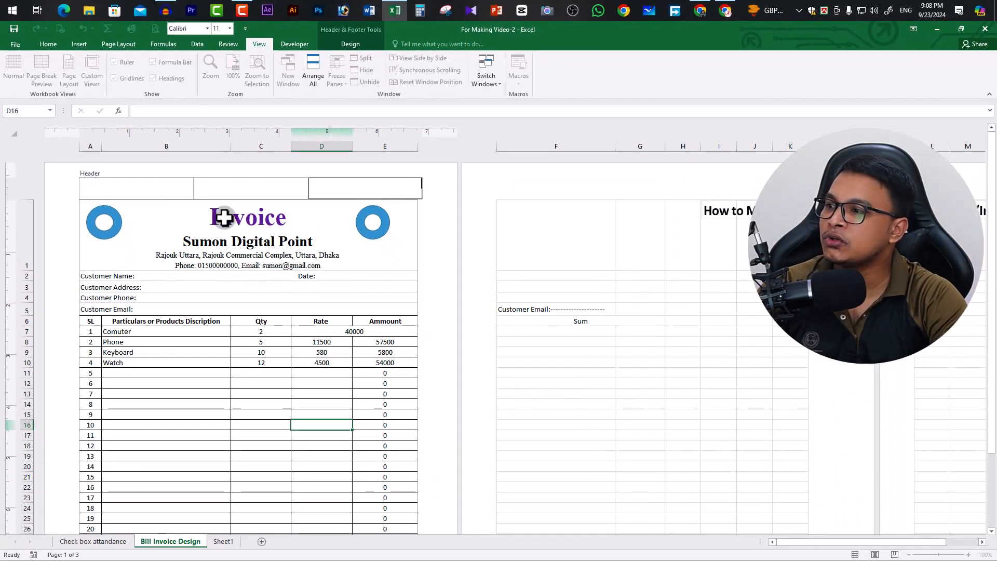
click(161, 189)
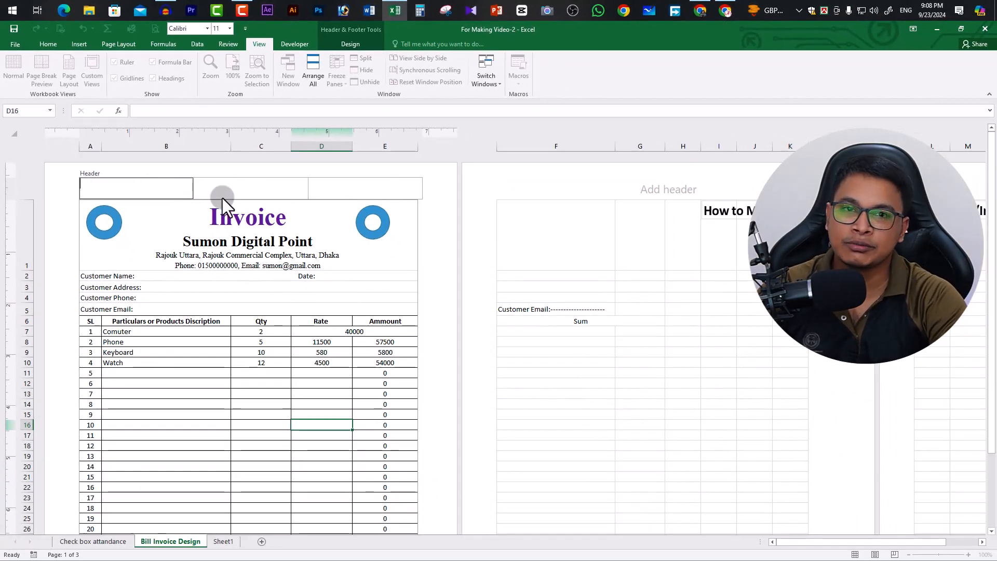
click(264, 189)
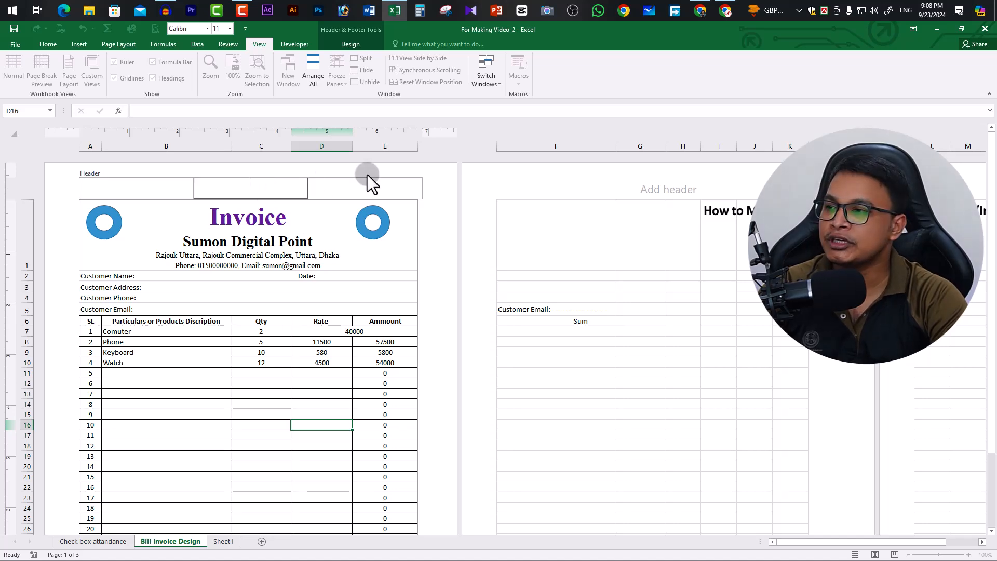
Delete the "Prepared by" text from the centre footer section and the page number from the right footer section.
scroll(296, 423, down, 10)
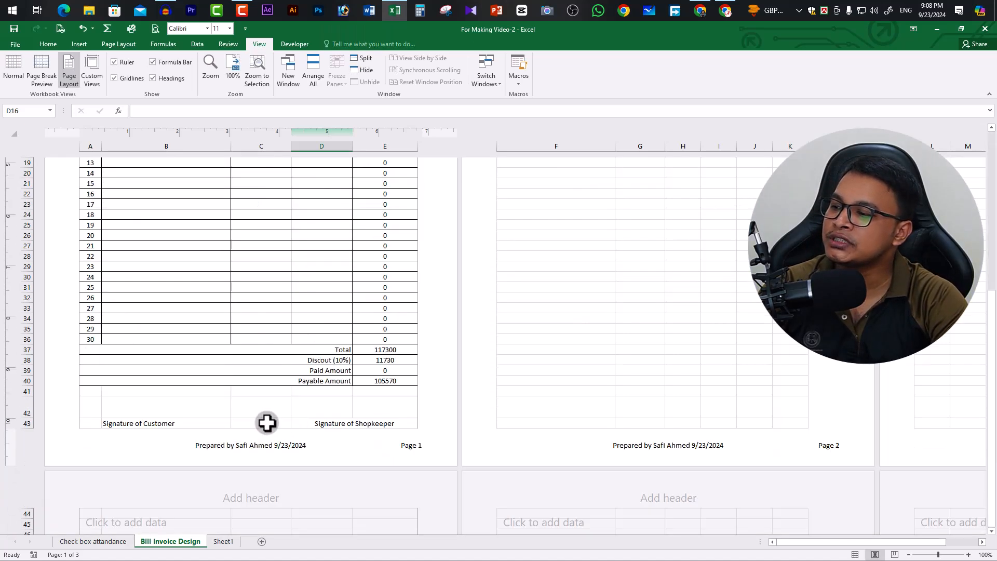
click(175, 442)
click(247, 443)
key(Delete)
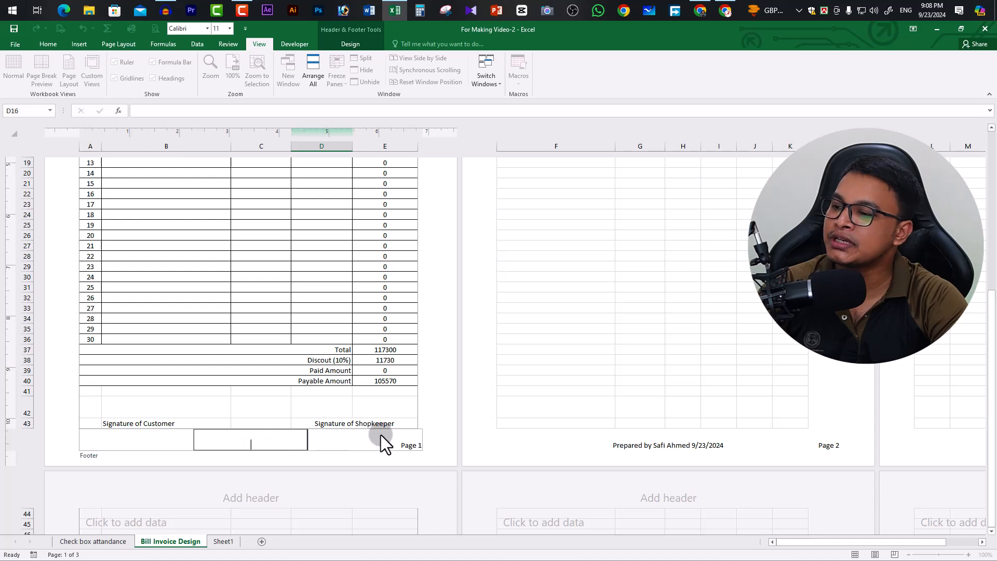
click(381, 441)
key(Delete)
click(334, 340)
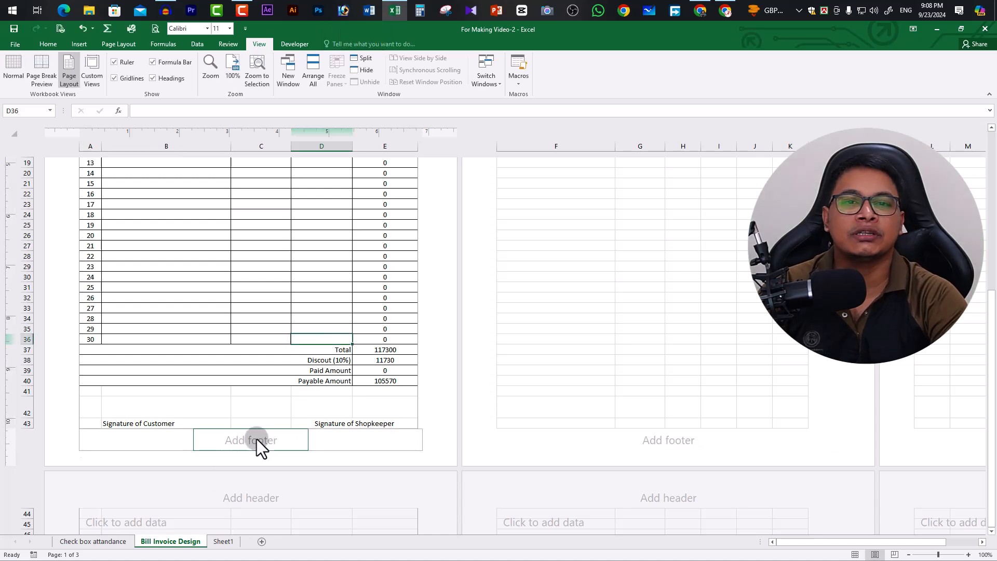
scroll(257, 439, up, 6)
scroll(228, 426, down, 9)
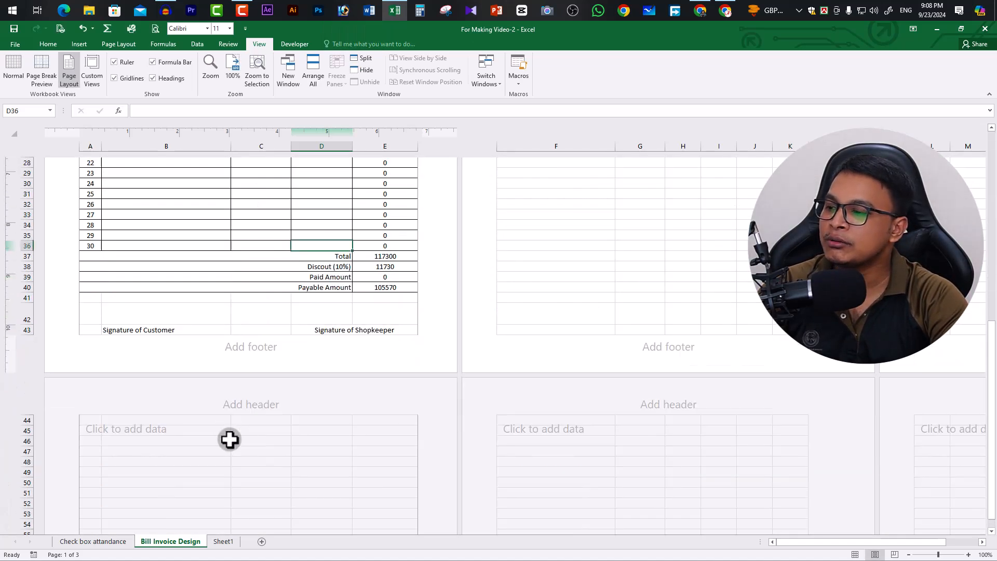
click(254, 360)
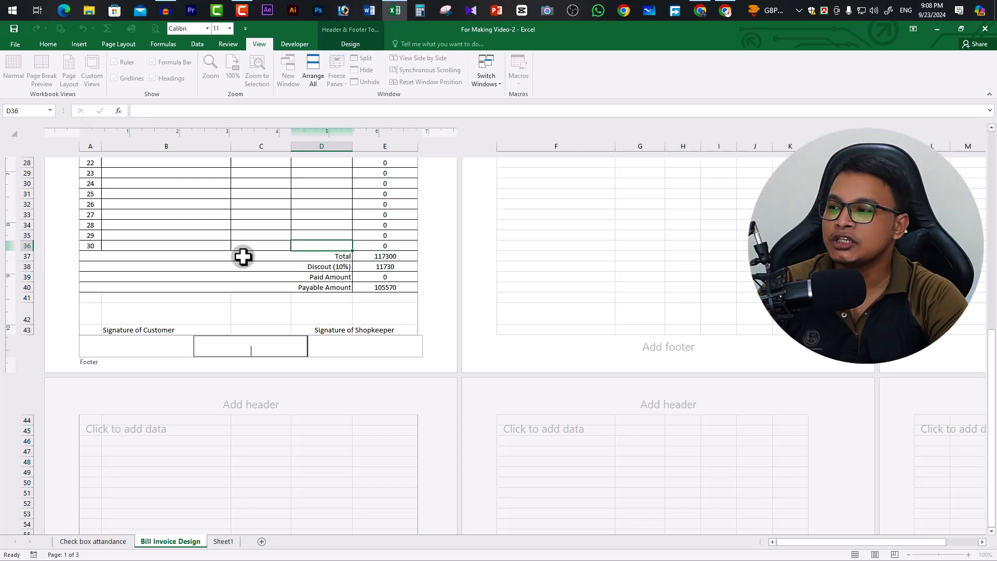
click(267, 237)
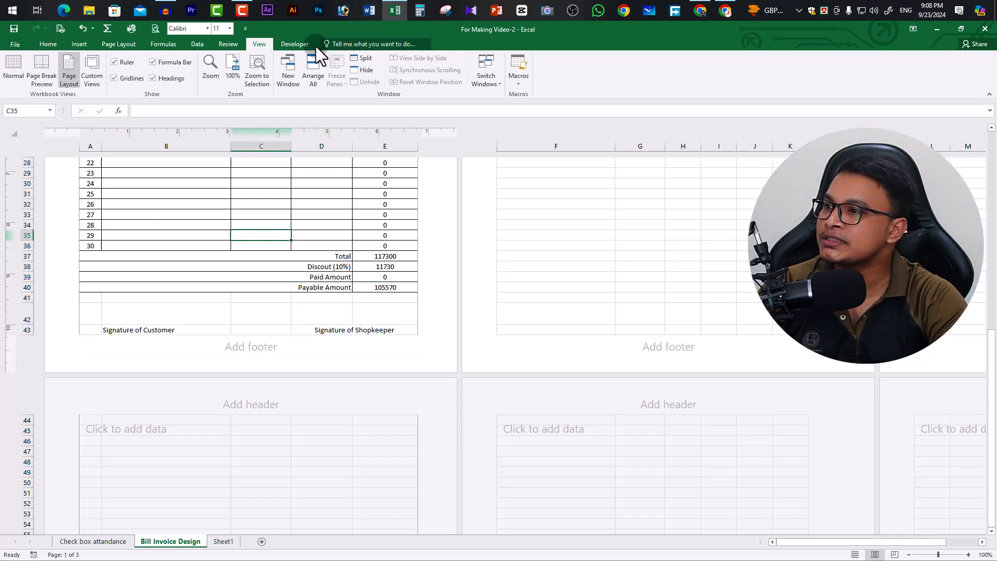
Insert the page number element in the centre footer section and replace it with the "Page 1 of ?" footer preset.
click(250, 346)
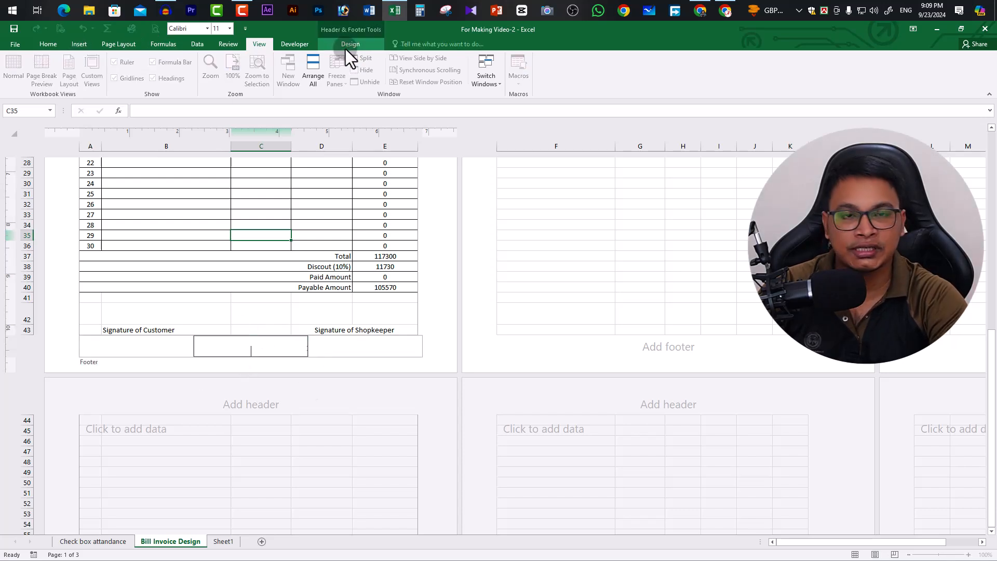
click(363, 45)
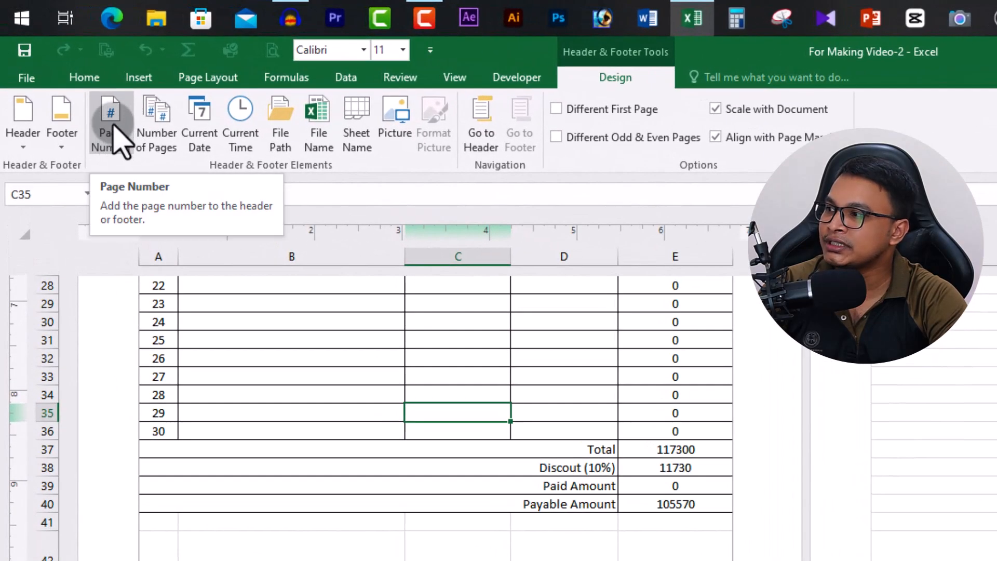
click(64, 72)
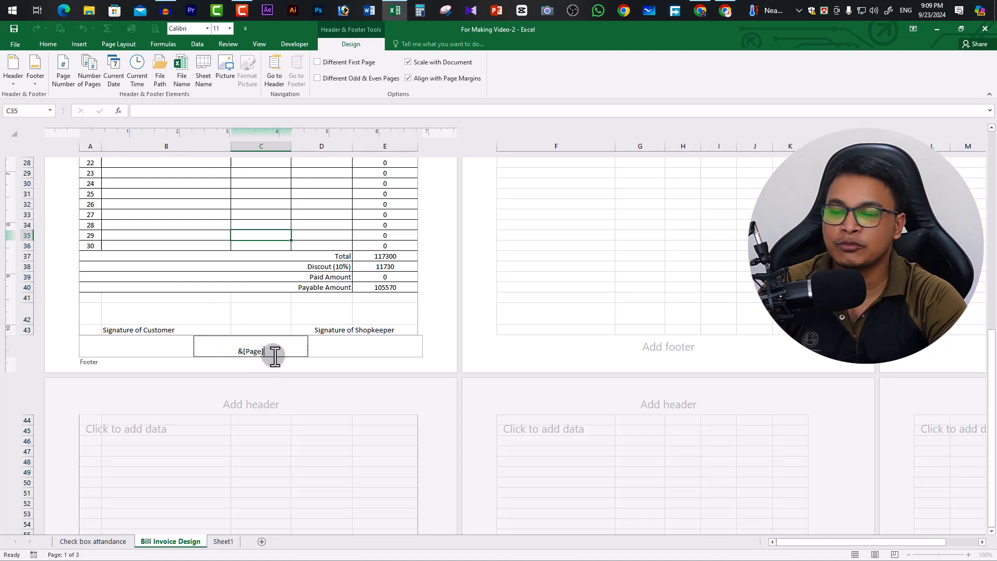
click(35, 84)
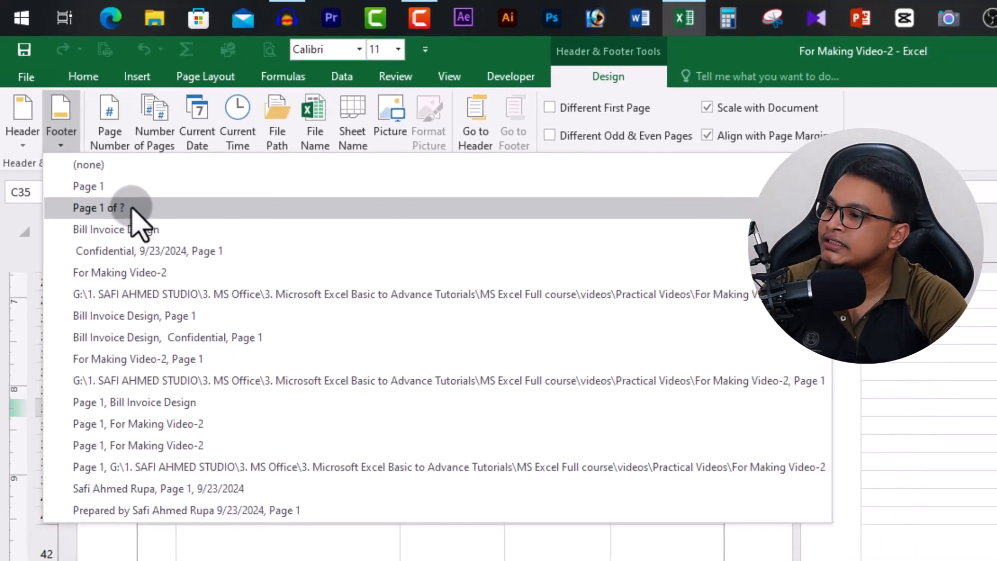
click(134, 228)
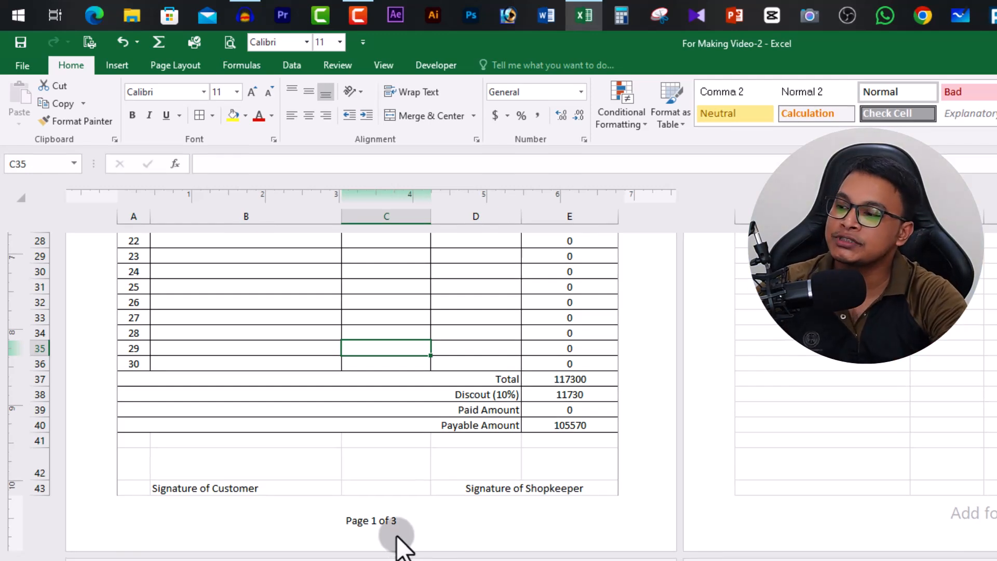
Insert the page number element in the right footer section of the invoice page.
click(517, 524)
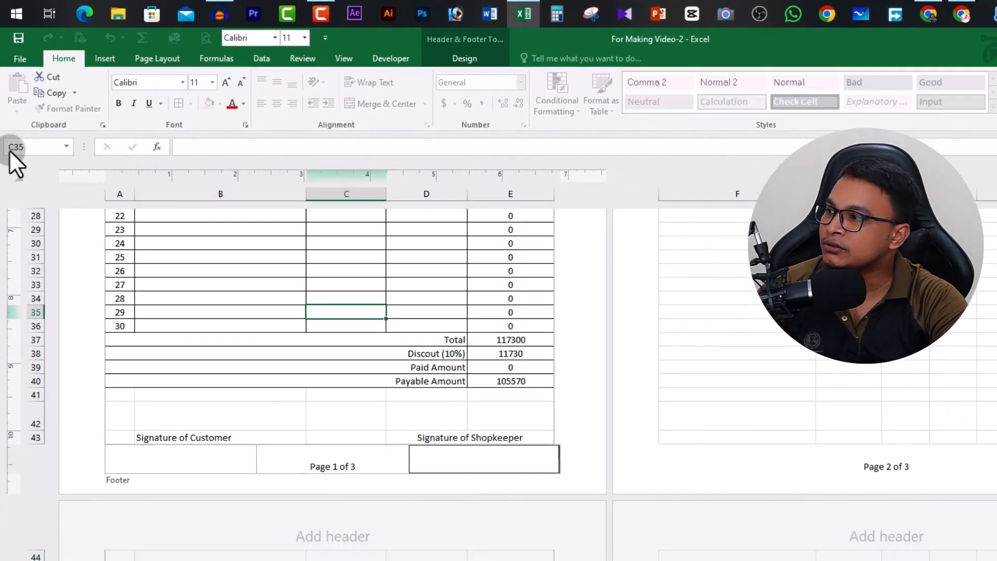
click(464, 58)
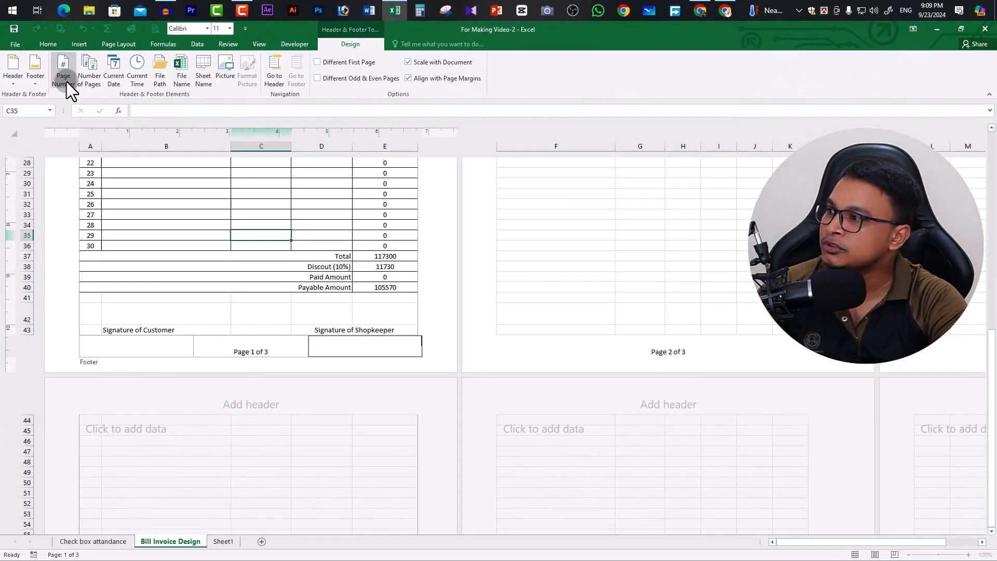
click(64, 78)
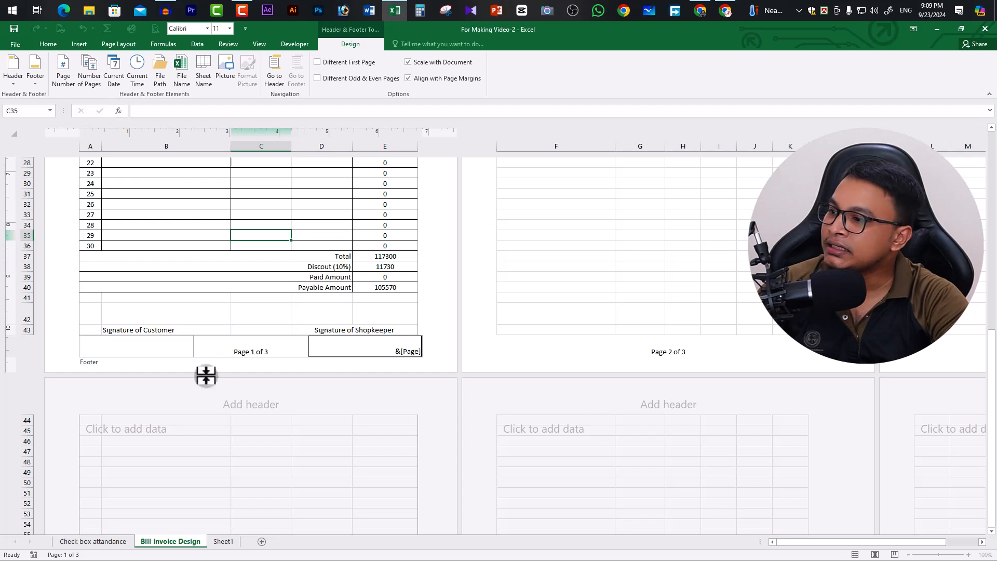
Insert the Number of Pages element in the left footer section and return to the worksheet cells.
click(141, 345)
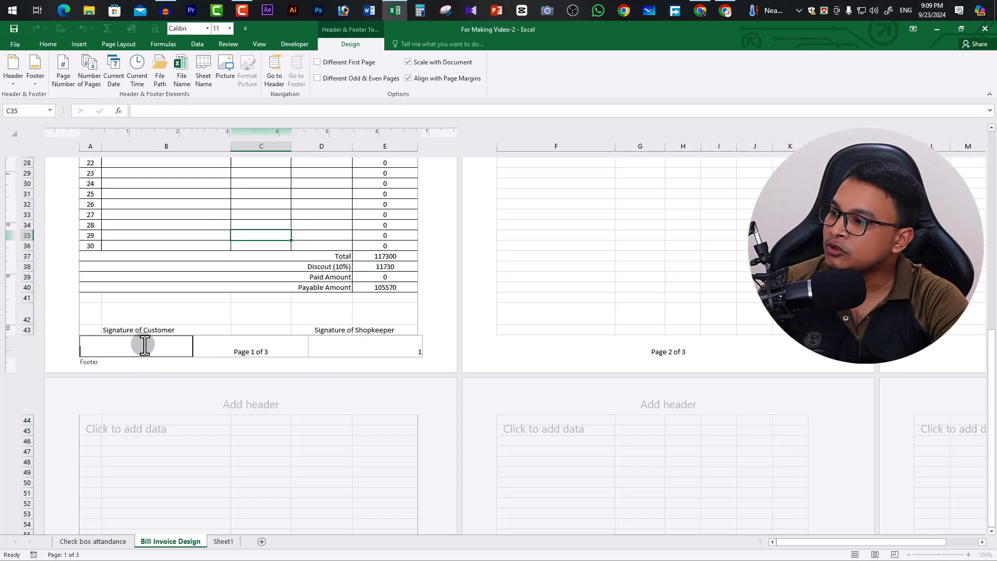
click(92, 73)
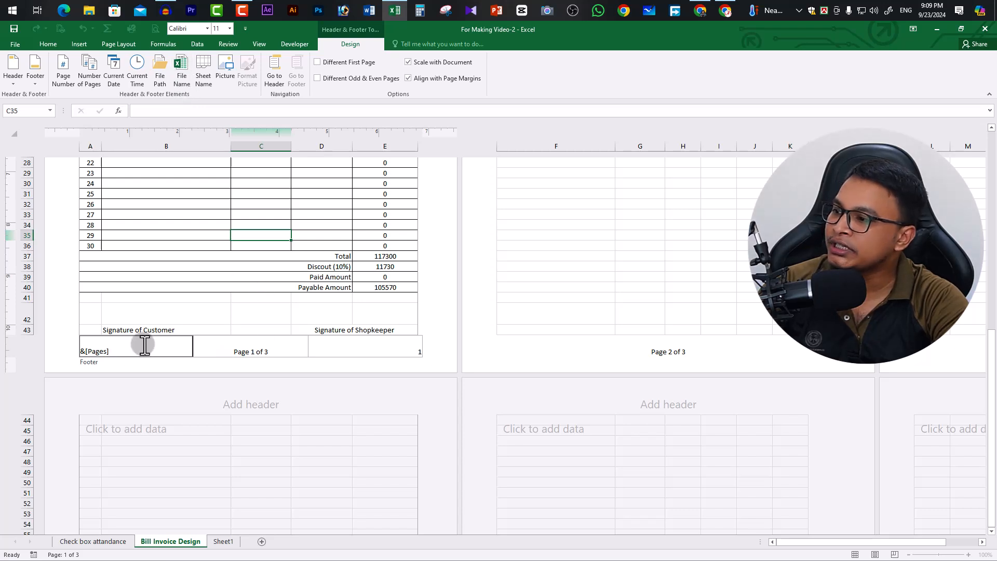
click(255, 348)
click(358, 350)
click(153, 356)
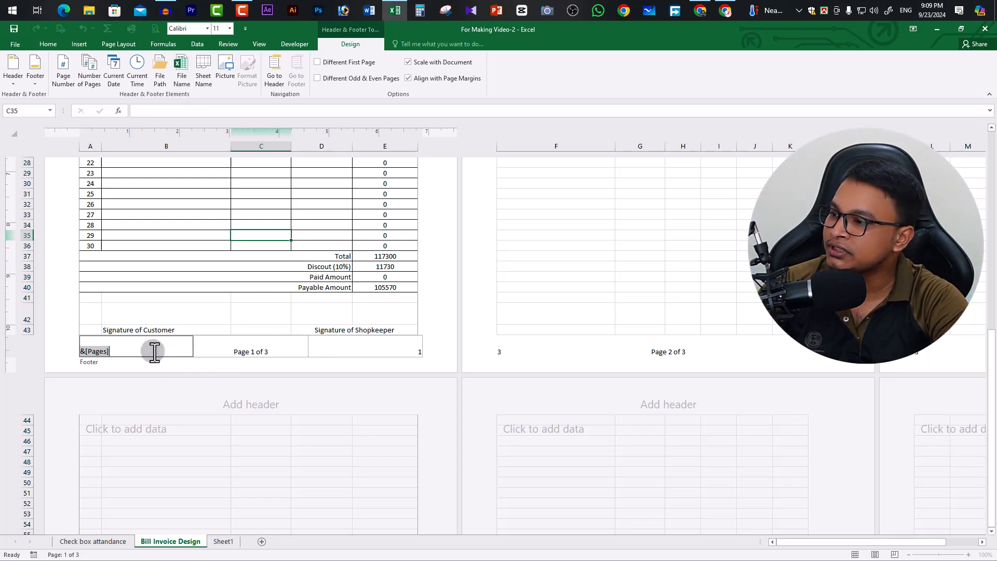
click(262, 314)
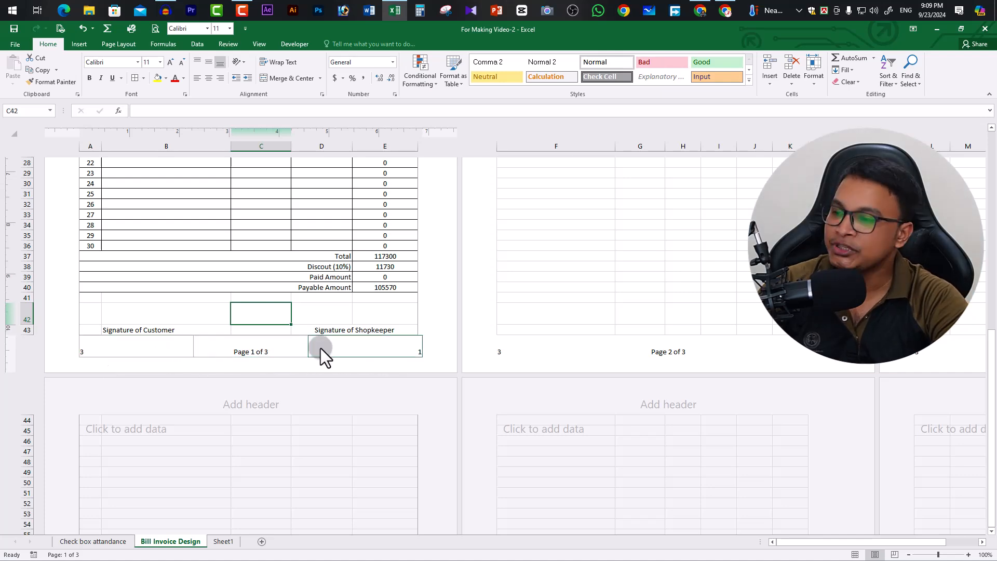
Insert the file name element in the centre header section above the invoice title.
scroll(281, 307, up, 6)
scroll(282, 306, up, 5)
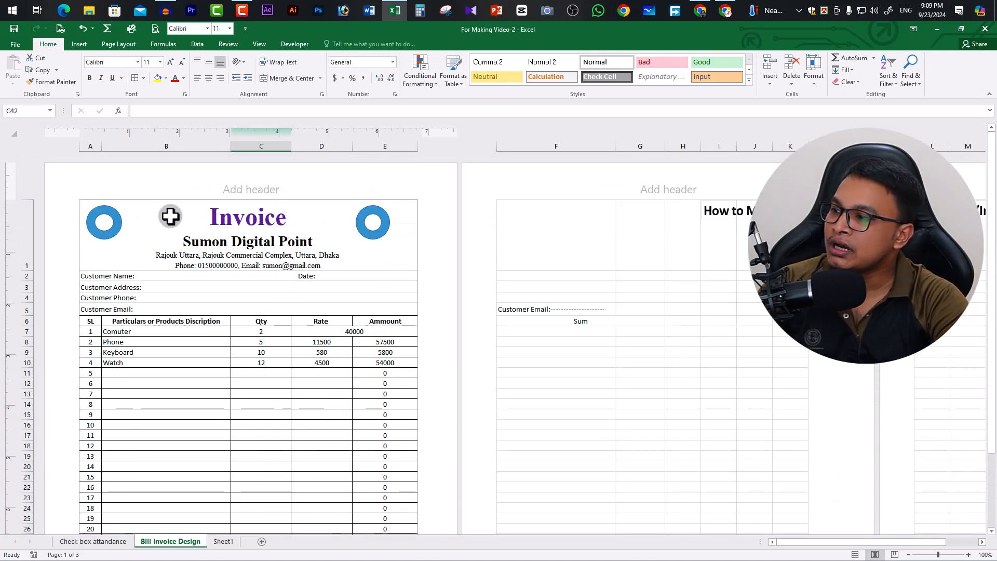
click(200, 182)
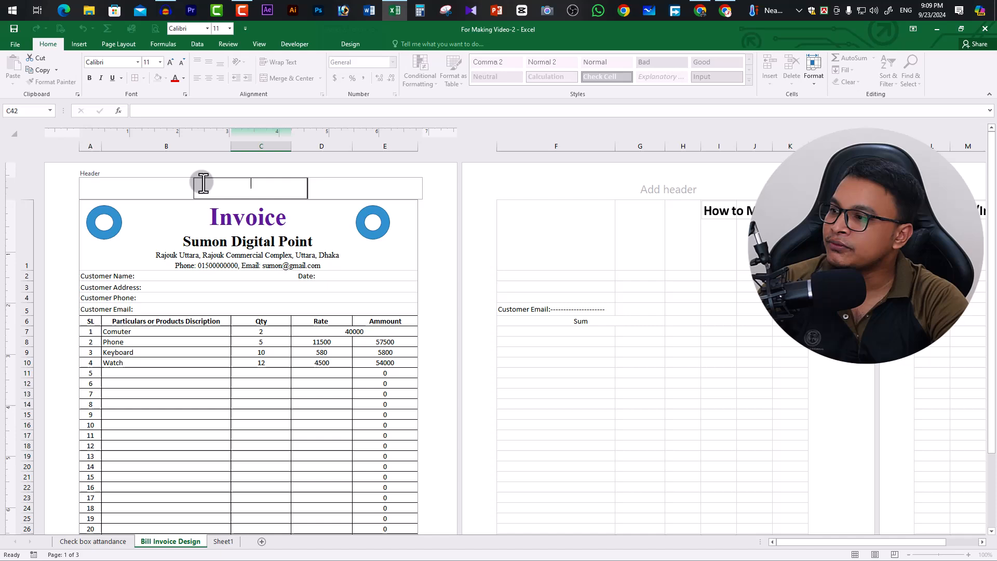
click(351, 45)
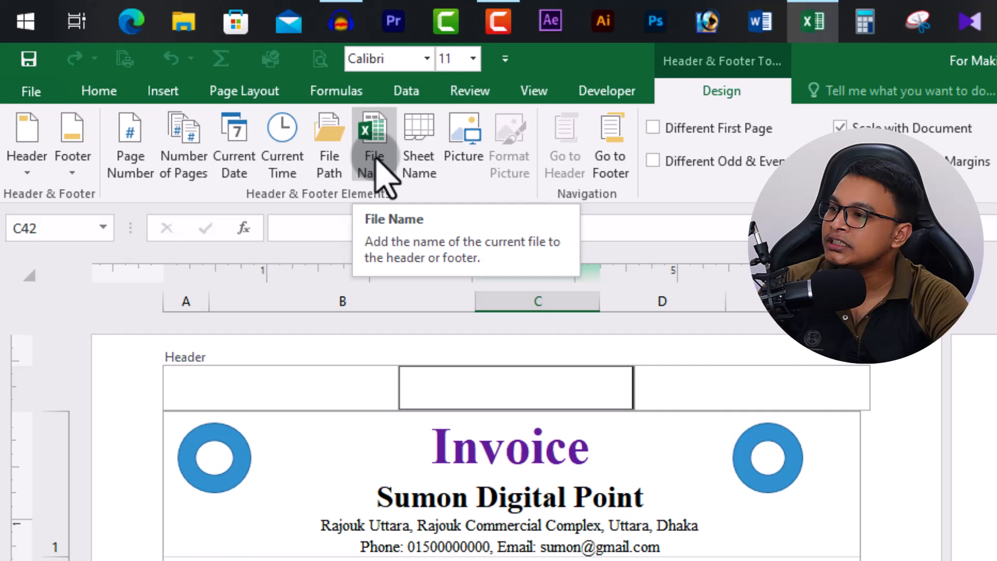
click(181, 75)
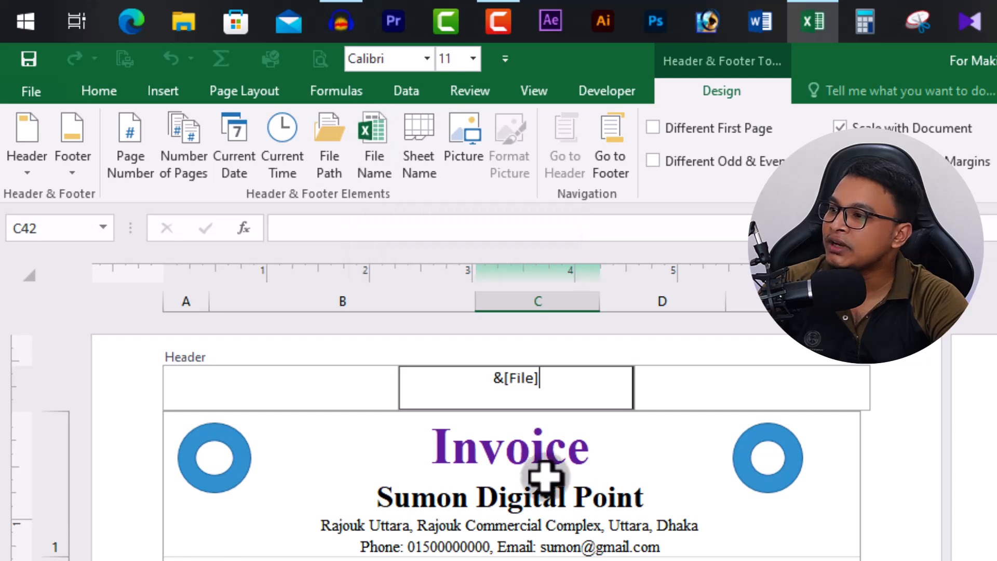
click(697, 521)
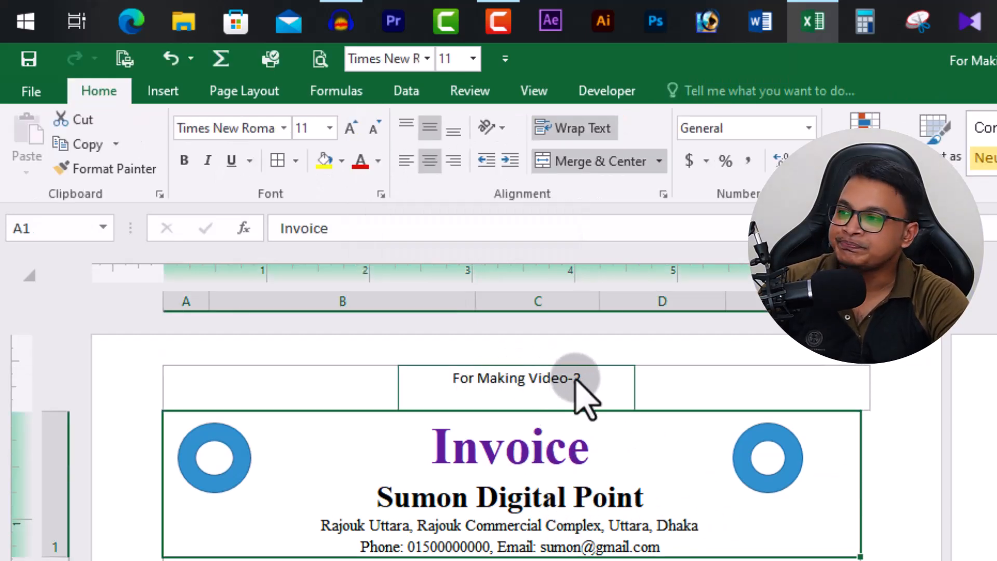
click(729, 387)
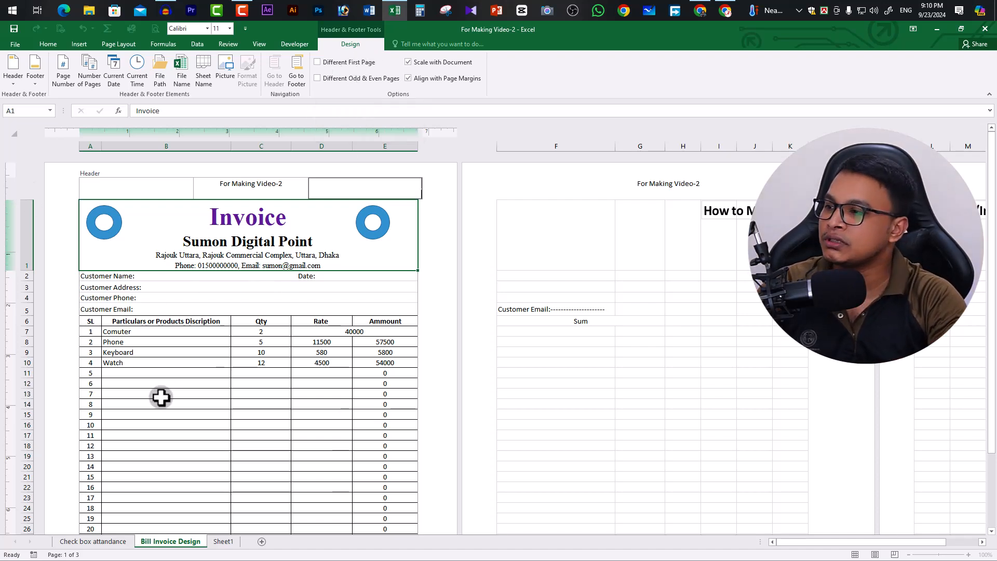
click(370, 373)
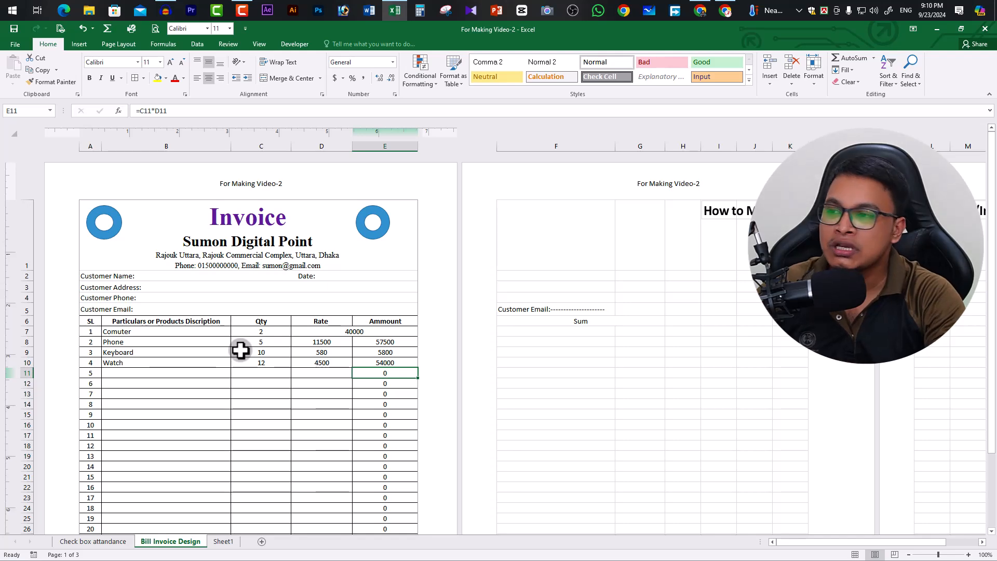
Check the header and footer on the invoice sheet's pages, look through the print preview pages, and return to the worksheet.
scroll(224, 359, down, 8)
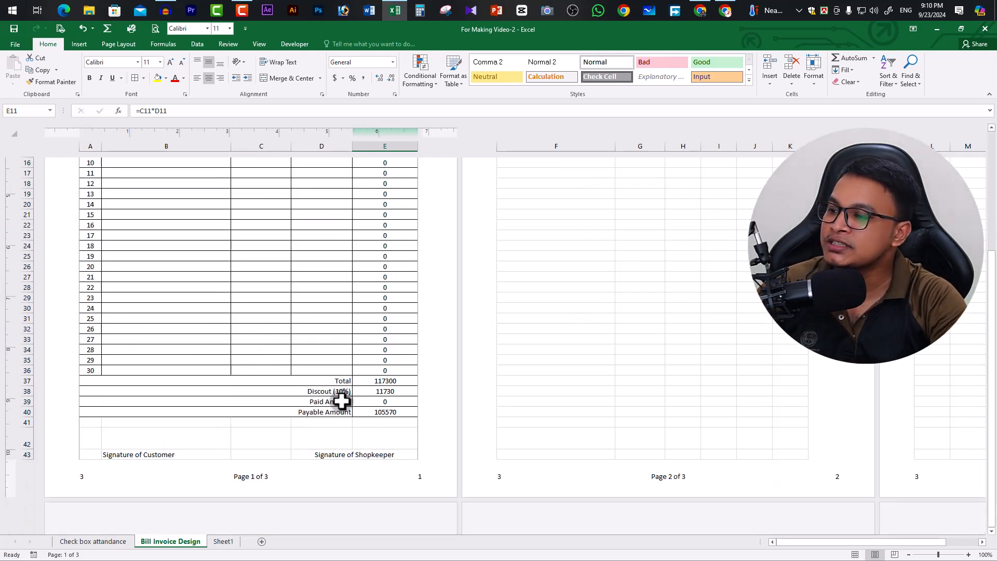
scroll(340, 401, down, 2)
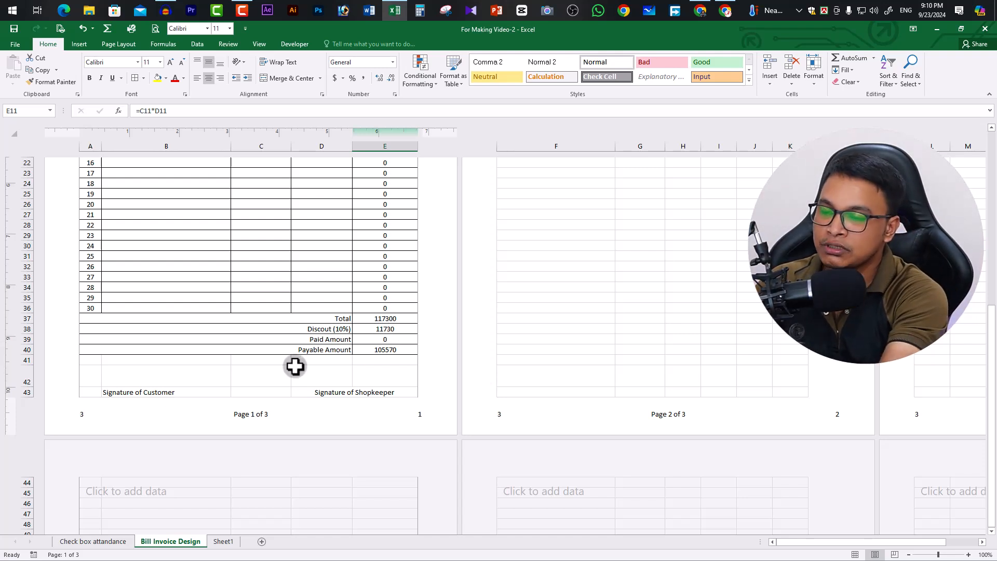
key(ctrl+p)
scroll(639, 441, down, 2)
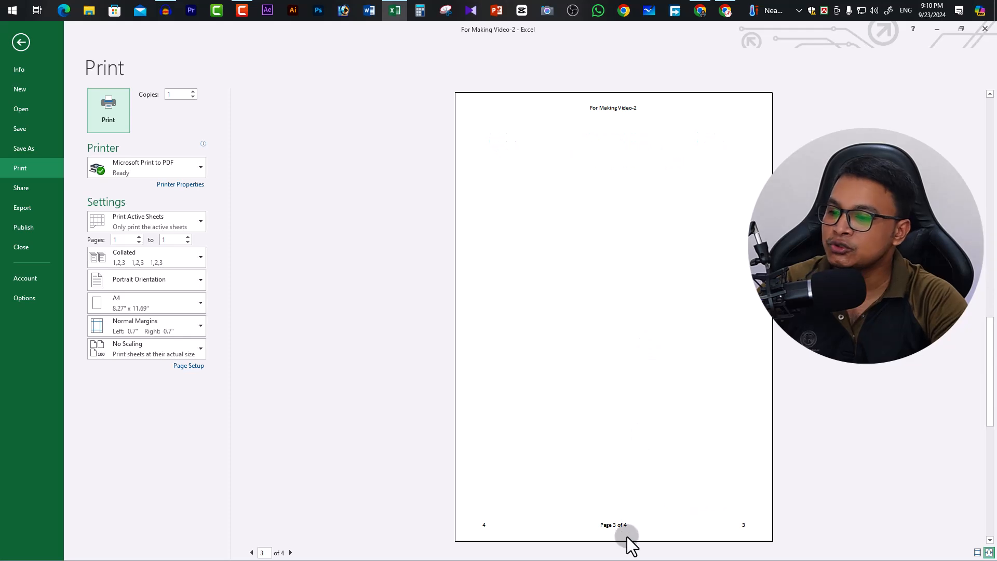
scroll(613, 424, up, 2)
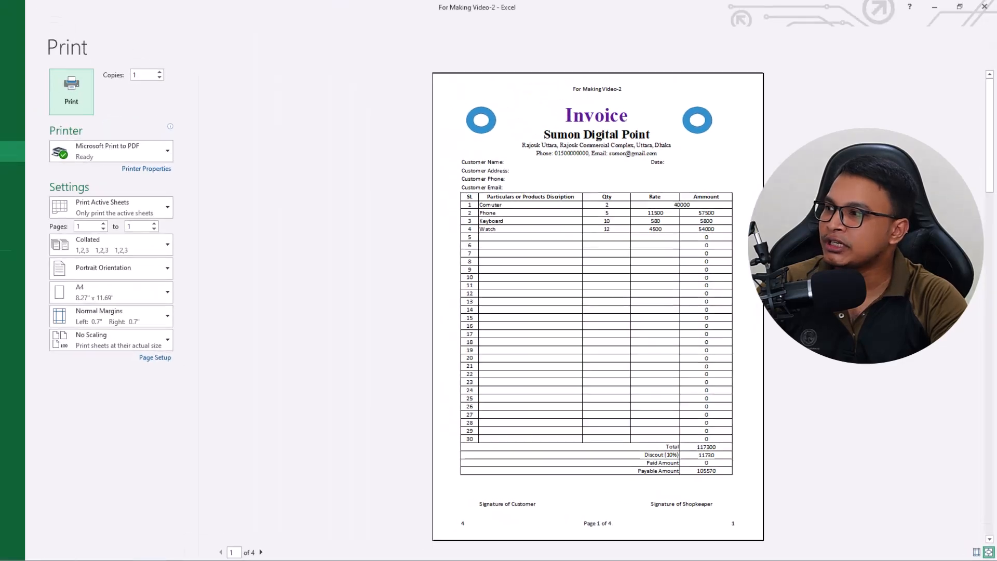
key(Escape)
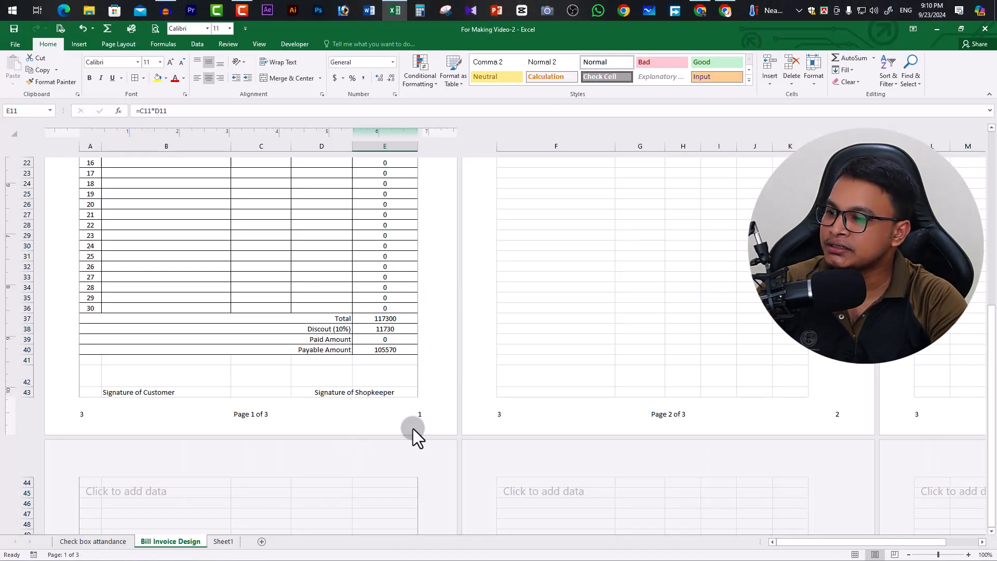
Clear the right and left footer sections of the invoice page, keeping the centre page numbering, and return to the worksheet cells.
click(417, 415)
key(Delete)
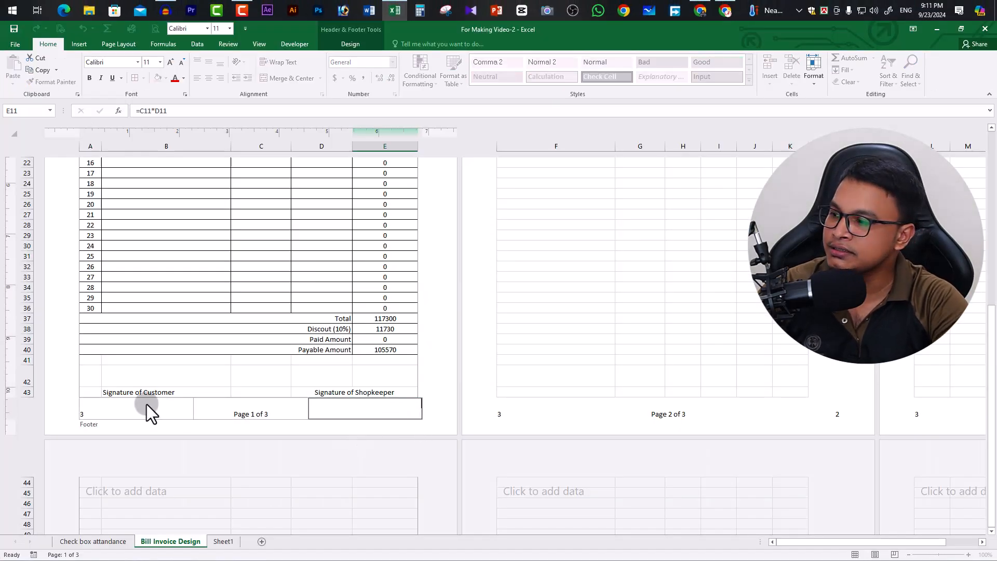
click(145, 412)
key(Delete)
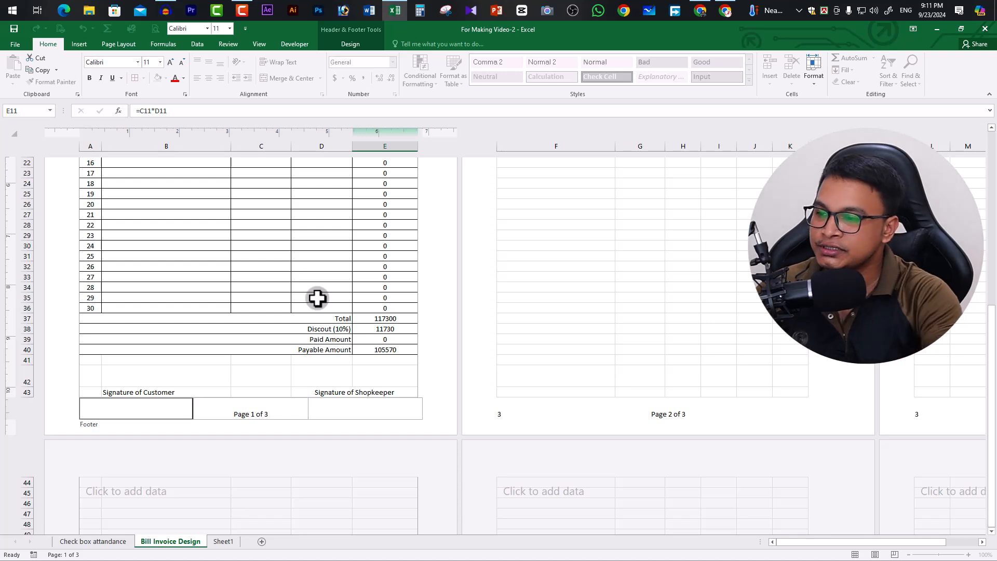
click(276, 235)
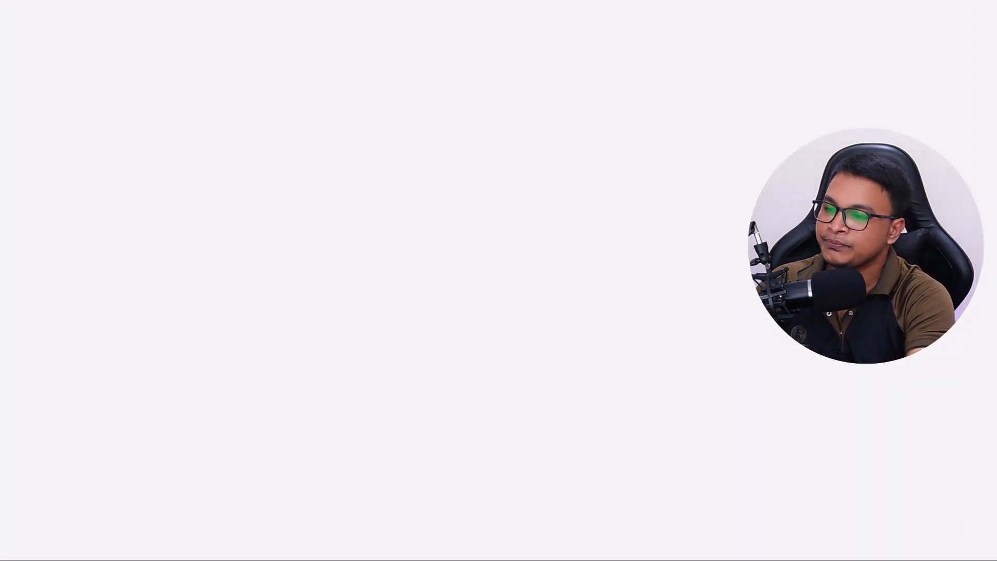